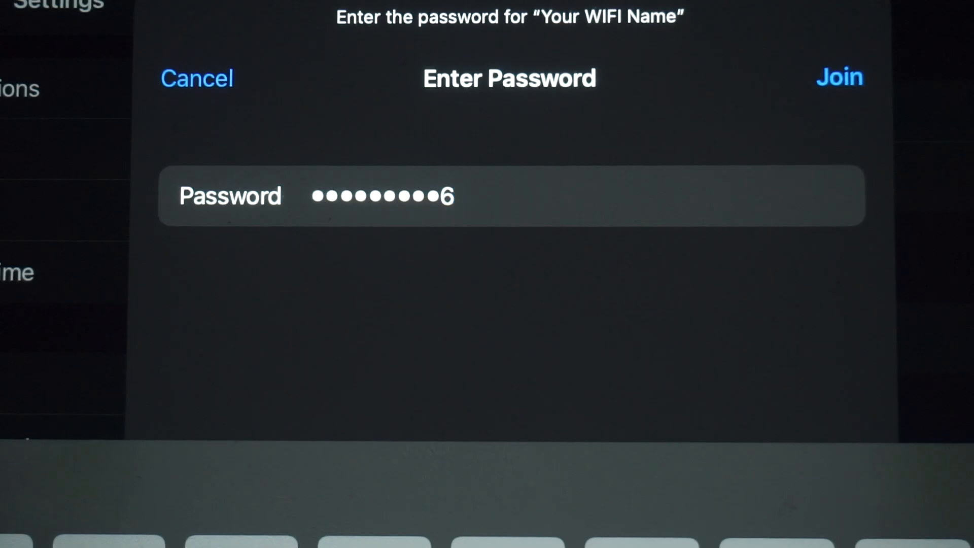
Join the 'Your WIFI Name' network with the entered Wi-Fi password
click(839, 77)
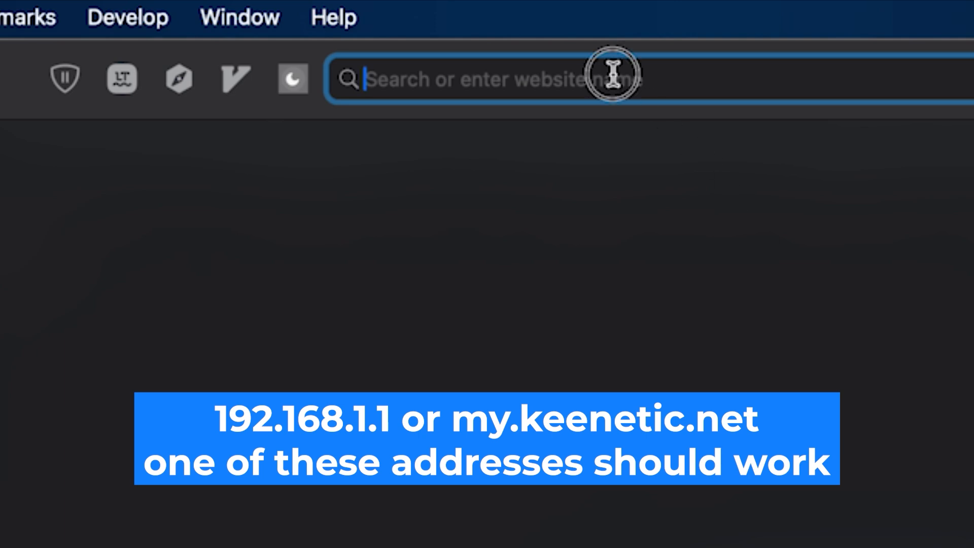
Load the router address 192.168.1.1 in Safari's address bar
text(192.)
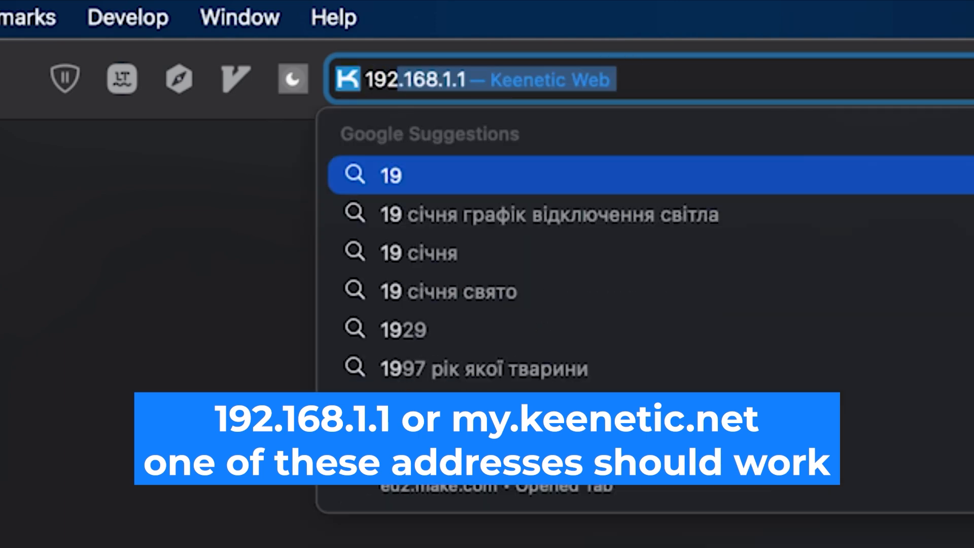
text(168.1.1)
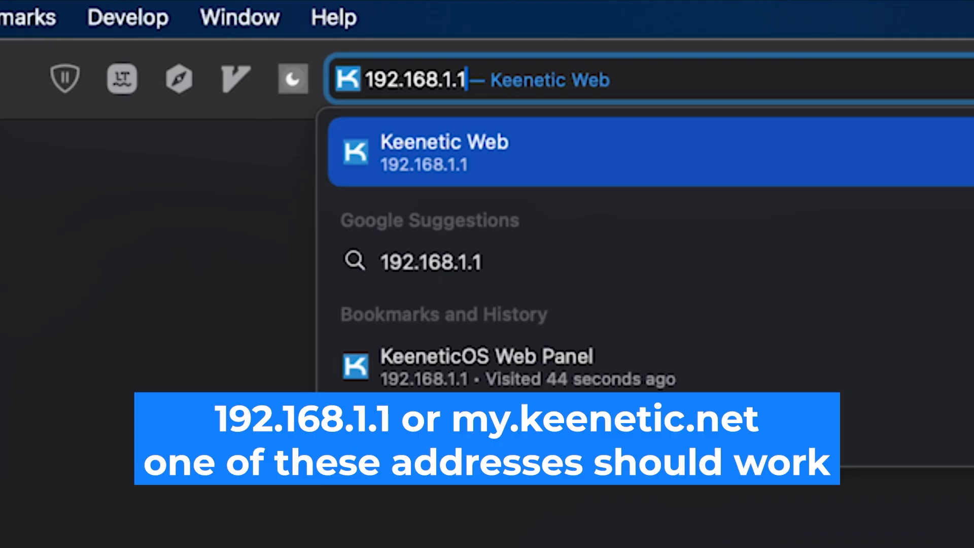
key(Return)
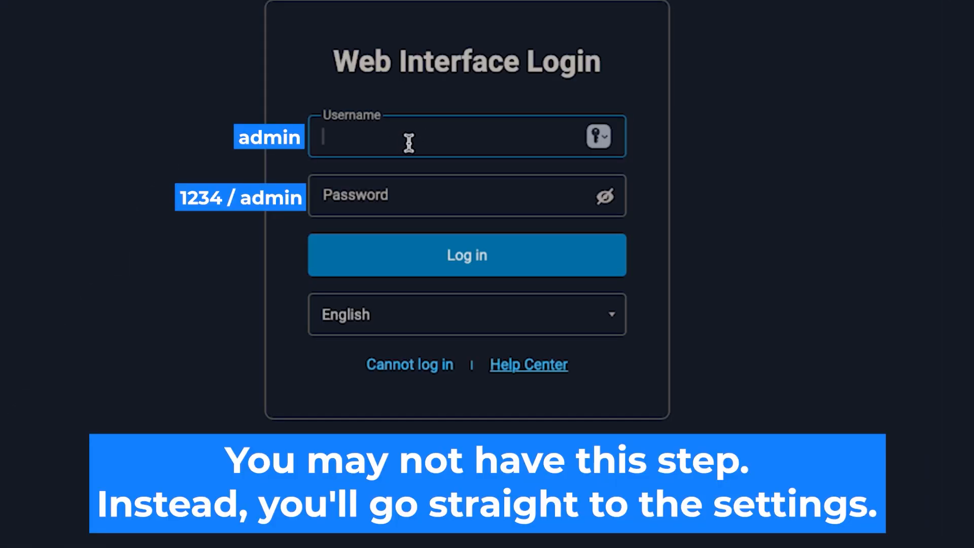
Log in as admin with the router's default password, re-entering it after a failed attempt
text(admin)
click(483, 208)
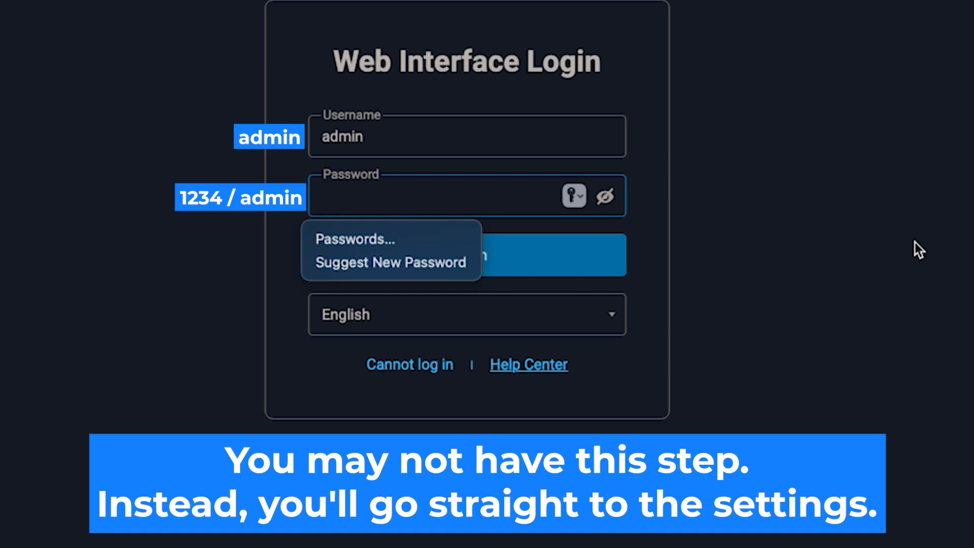
text(•••••)
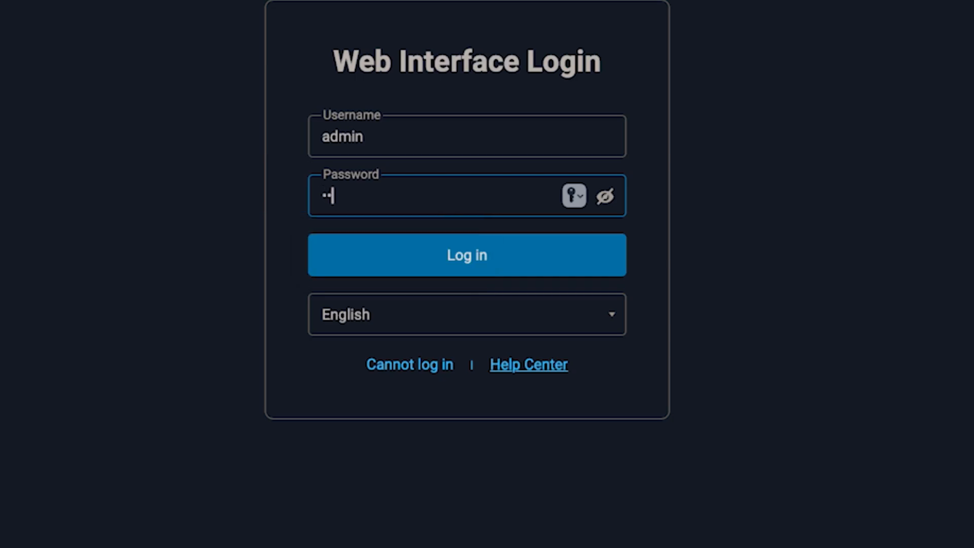
text(••••)
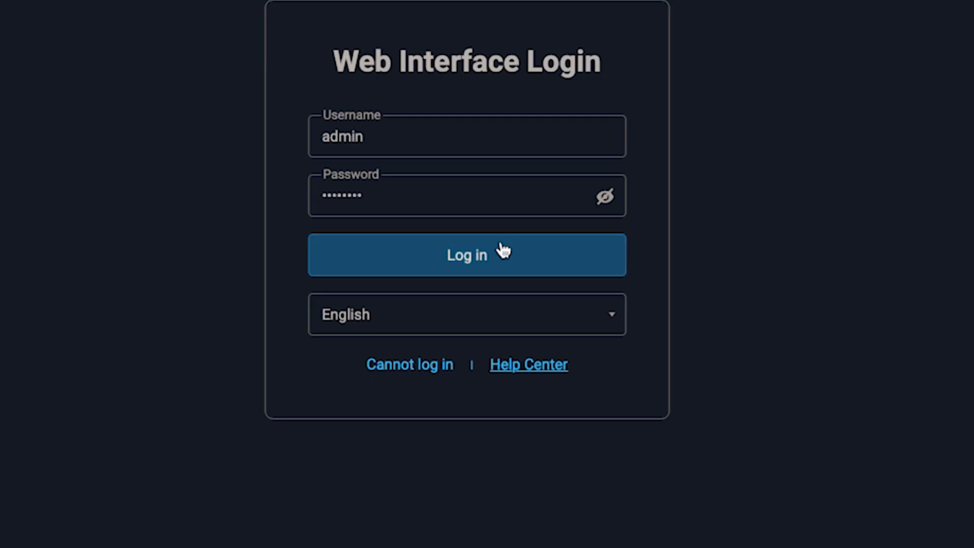
click(505, 258)
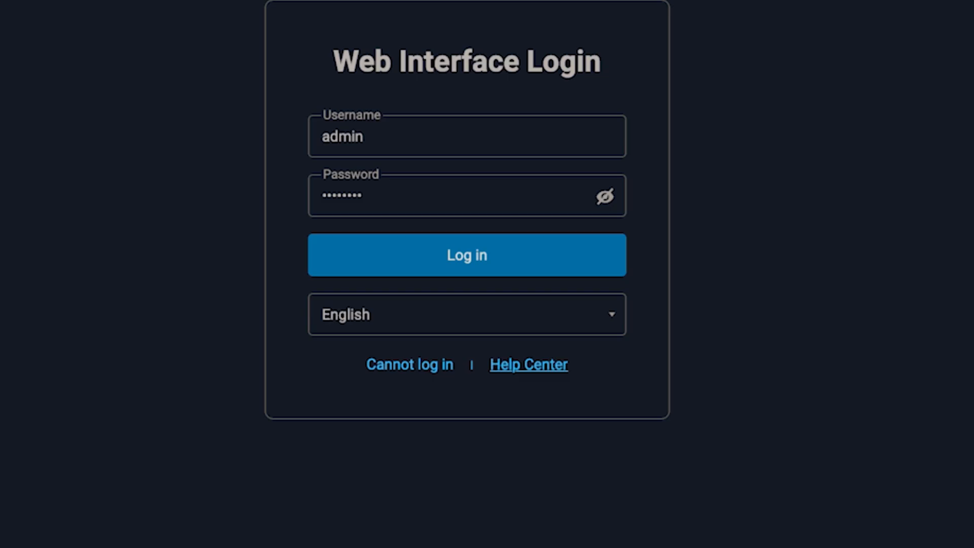
click(482, 257)
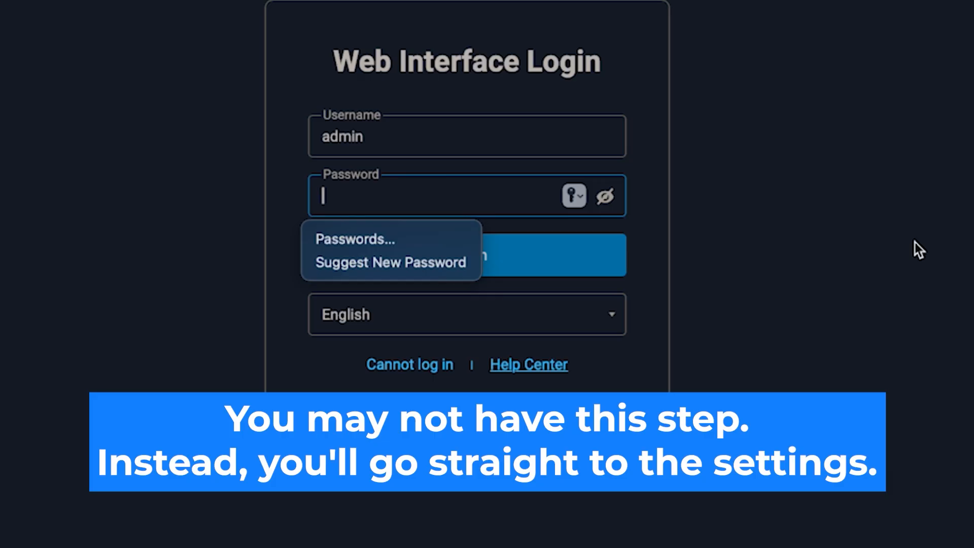
text(•••••••••)
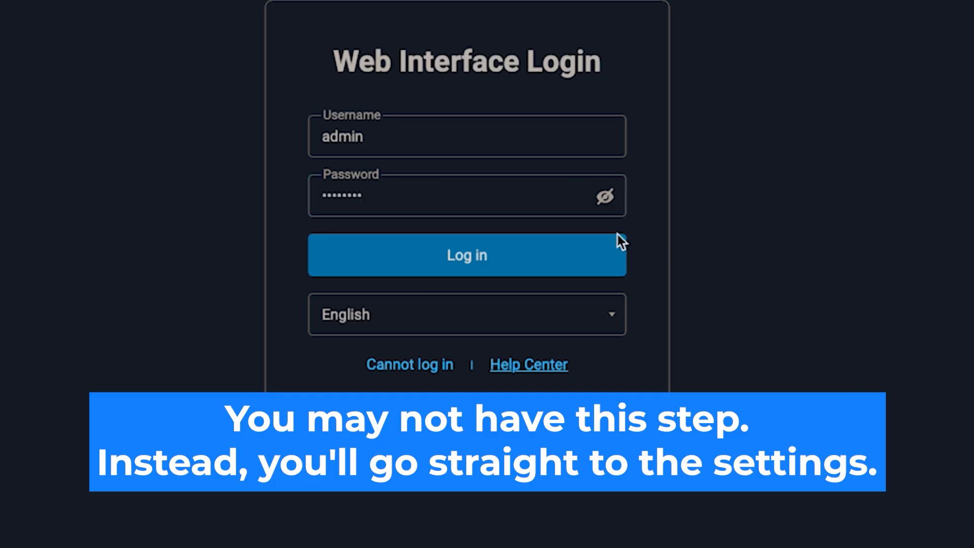
click(487, 254)
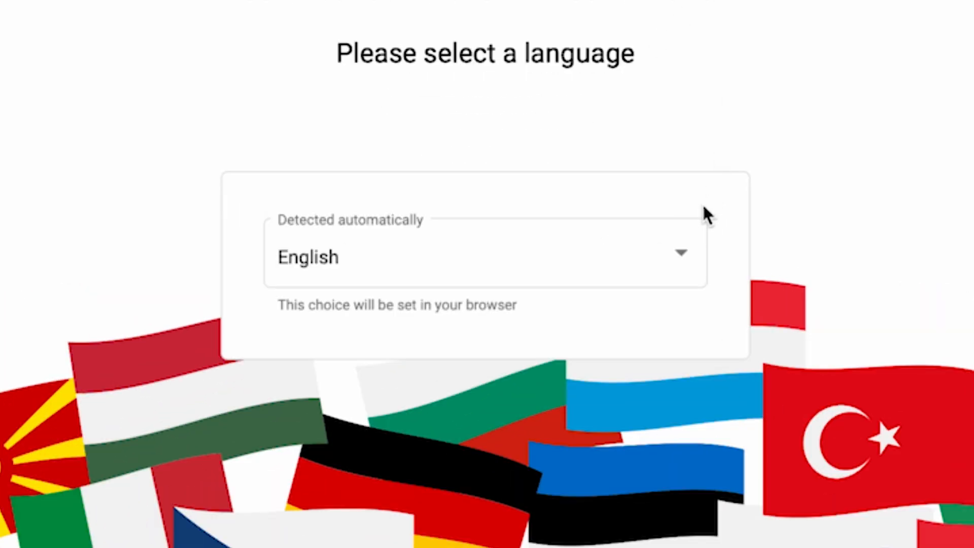
Keep English selected in the language list and launch RUN WIZARD
click(677, 258)
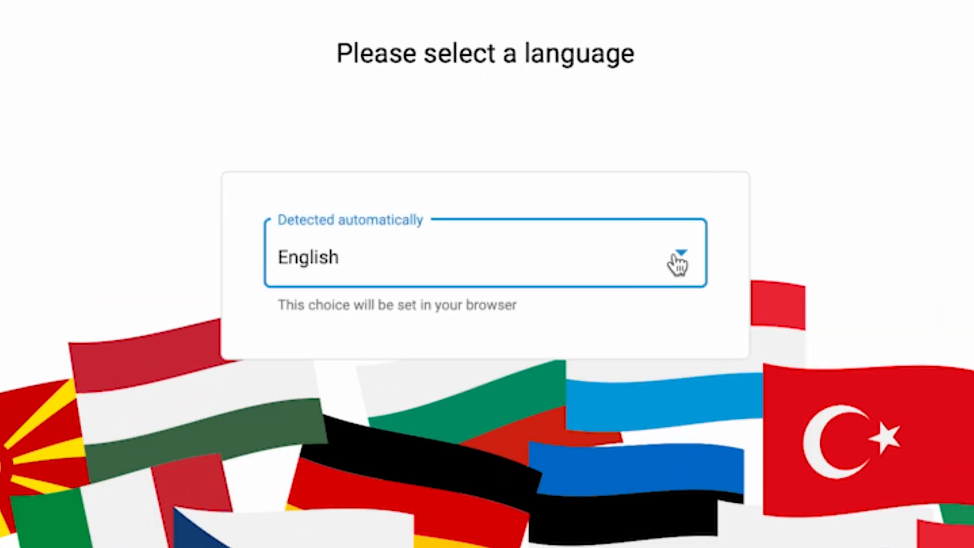
scroll(615, 426, down, 5)
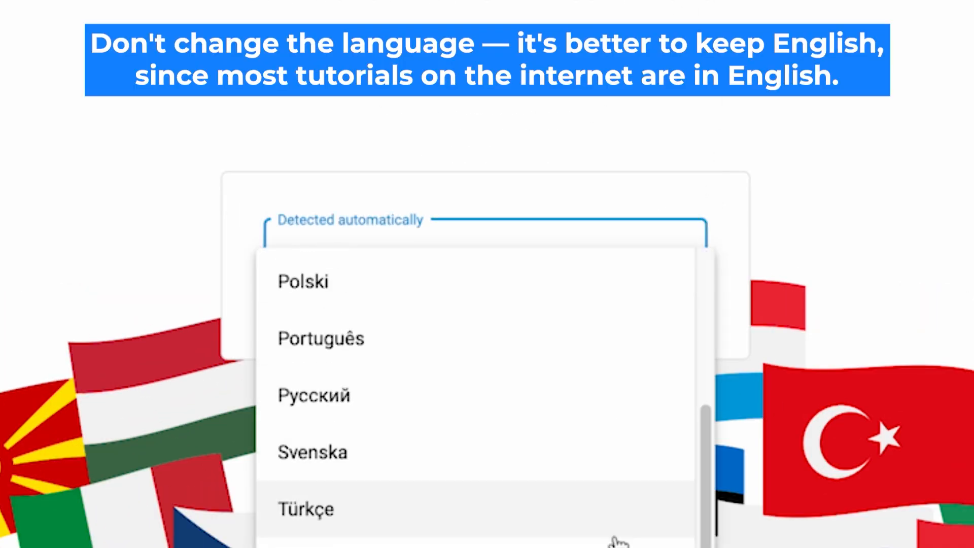
scroll(616, 543, up, 5)
click(460, 285)
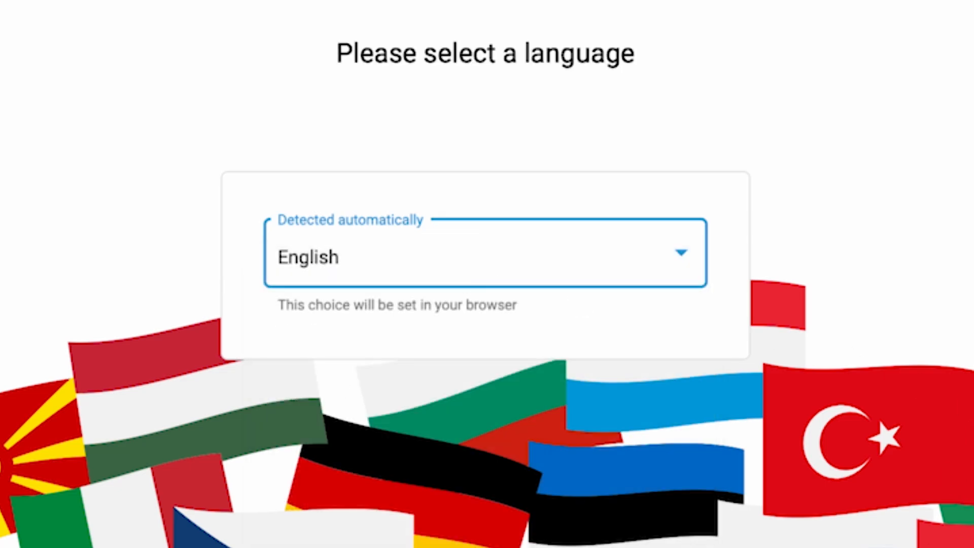
scroll(815, 224, down, 6)
click(496, 489)
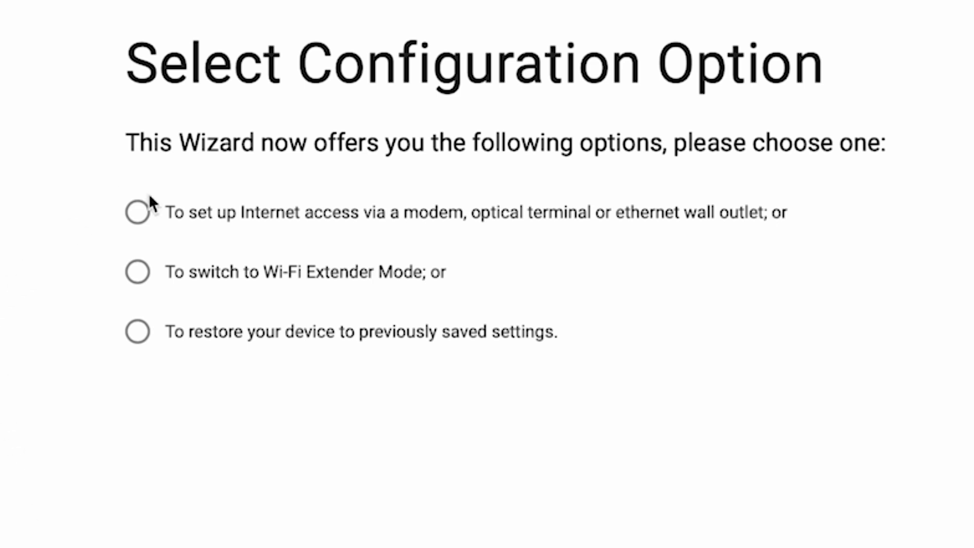
Pick the first option to set up Internet access, then accept the EULA and Device Privacy Notice
click(137, 213)
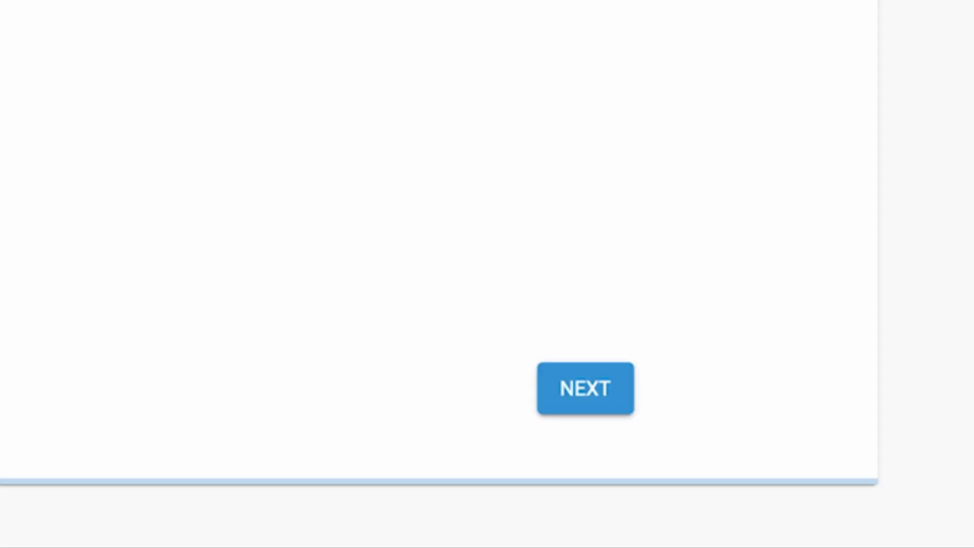
click(598, 391)
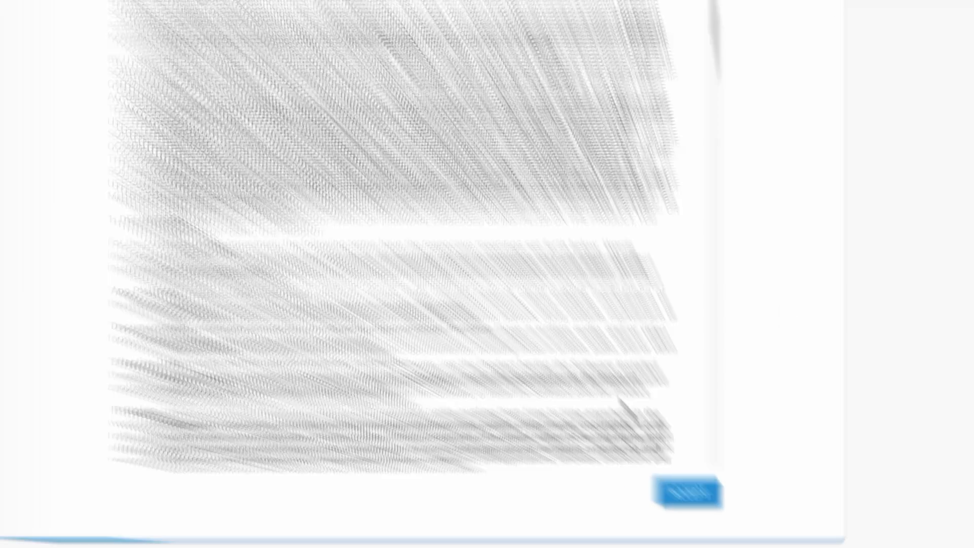
scroll(665, 406, down, 20)
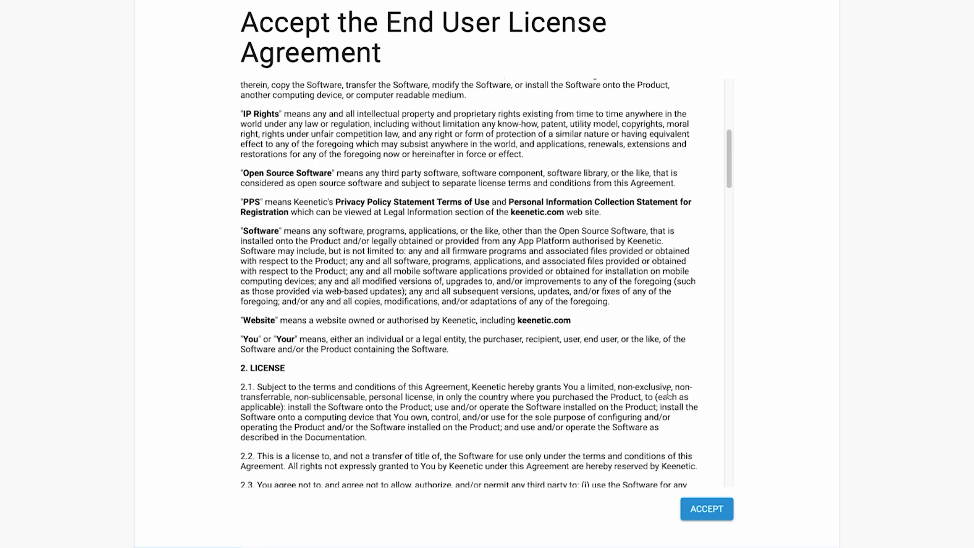
click(708, 508)
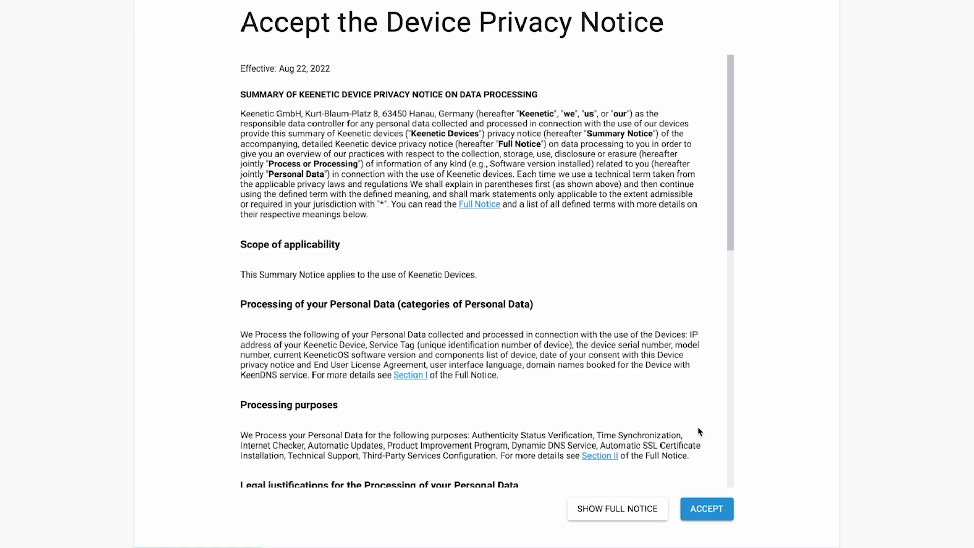
scroll(697, 430, down, 10)
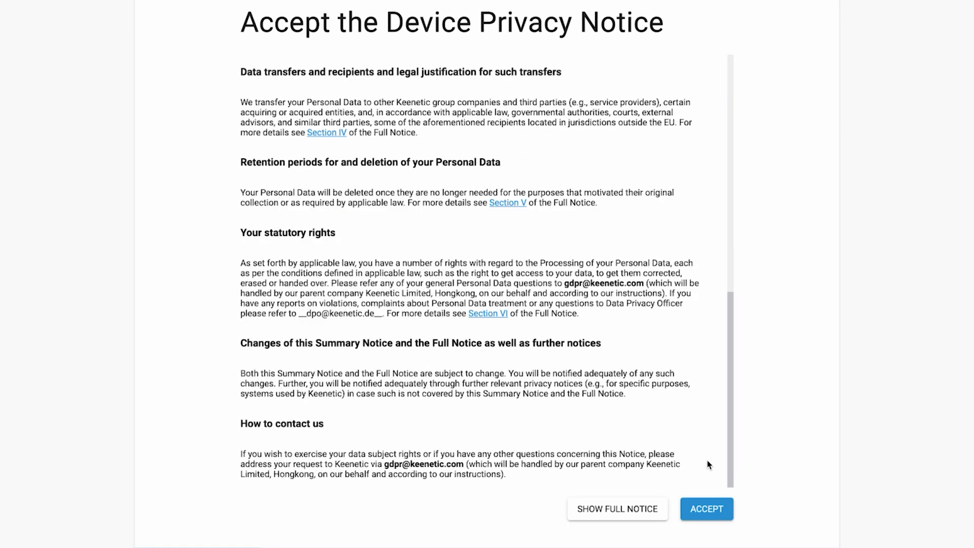
click(707, 513)
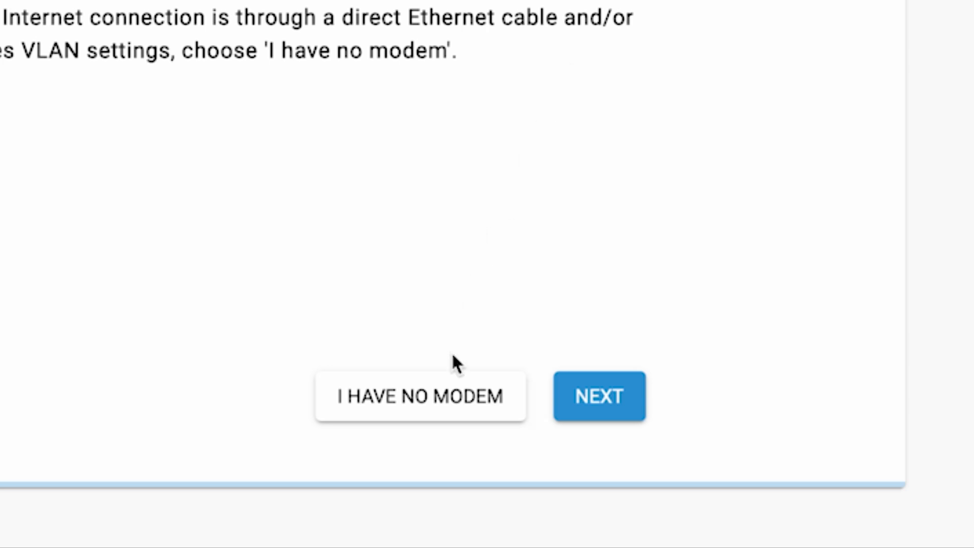
Choose I HAVE NO MODEM and continue past the Ethernet connection page
click(446, 398)
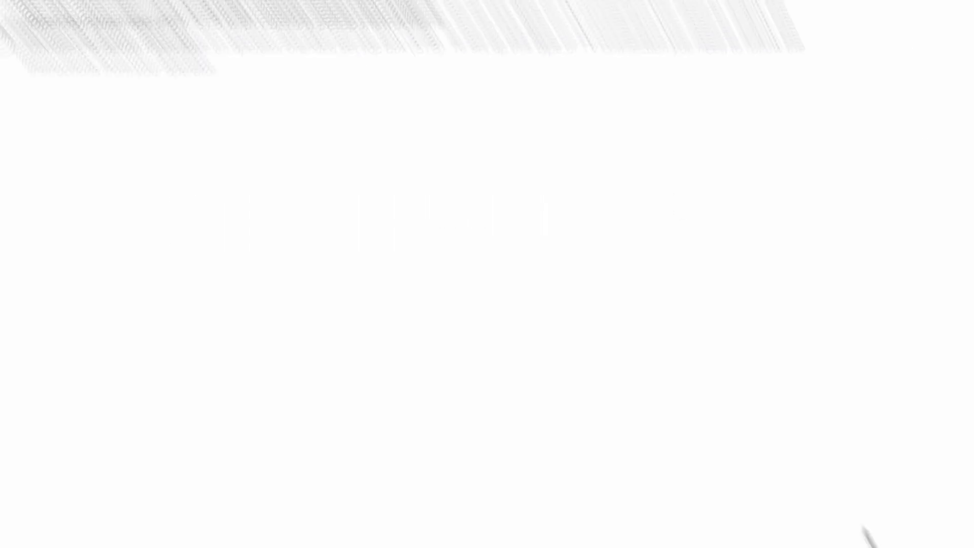
click(637, 404)
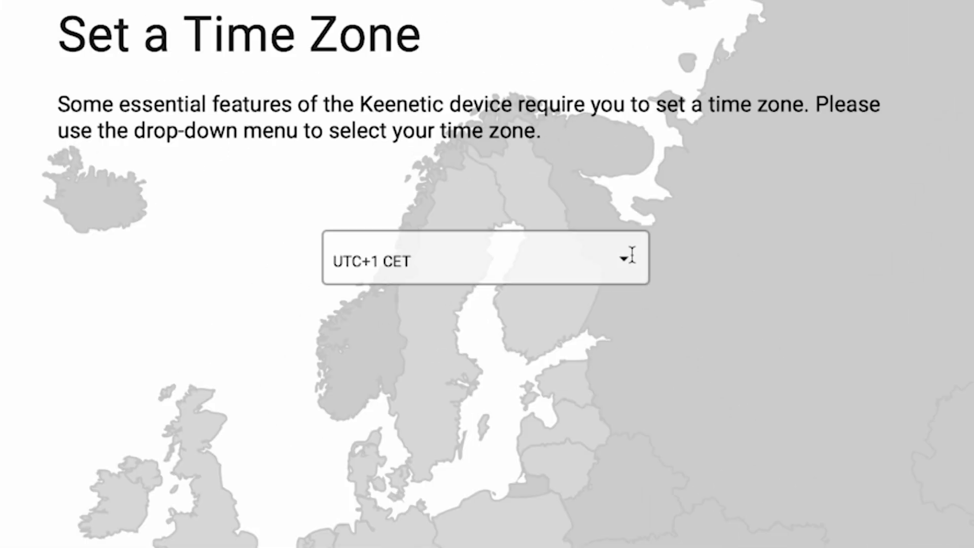
Select UTC+1 Europe/Zurich as the time zone and choose UPDATE AUTOMATICALLY
click(567, 148)
scroll(593, 428, down, 15)
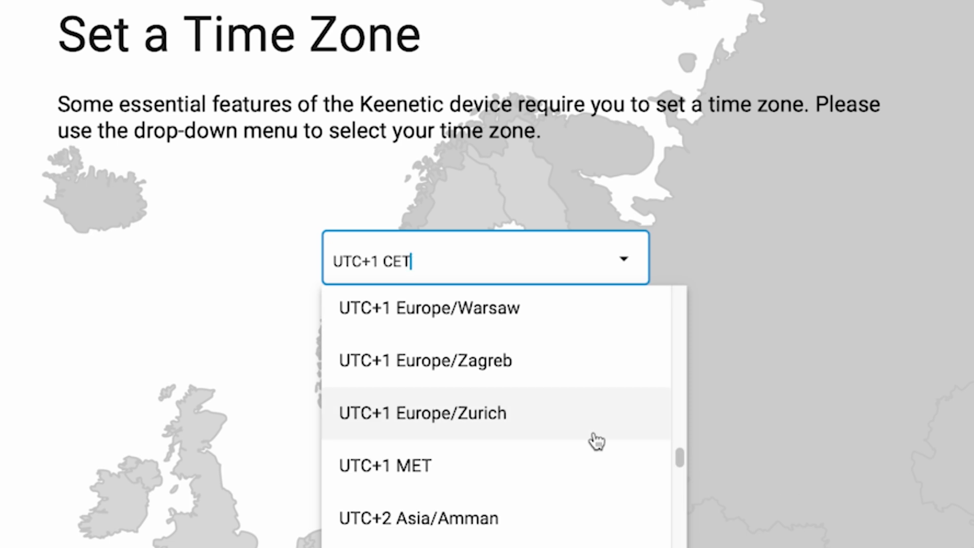
click(594, 434)
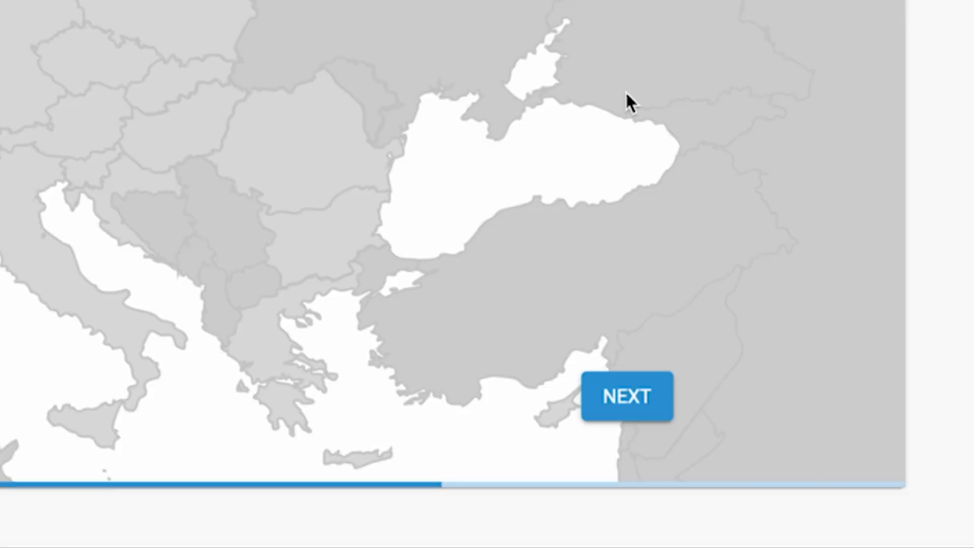
click(654, 400)
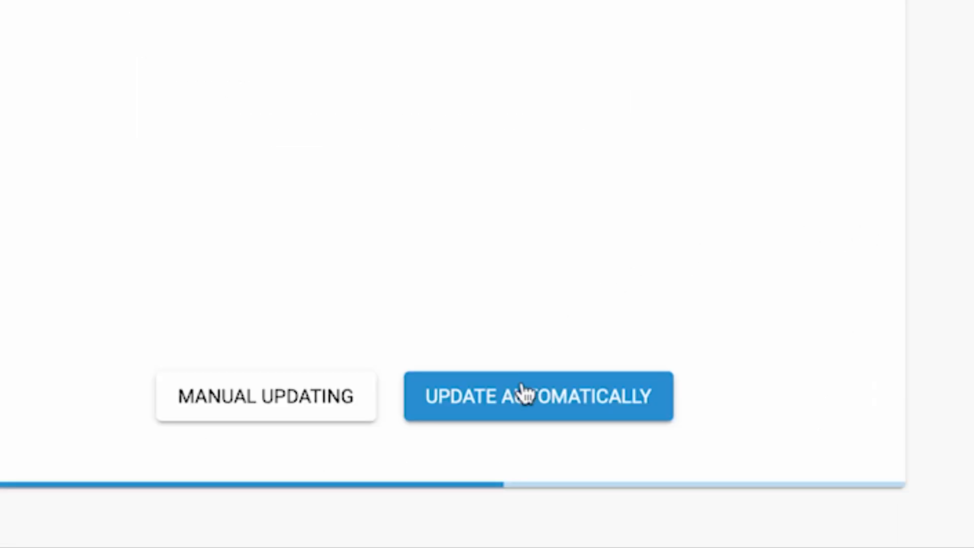
click(515, 401)
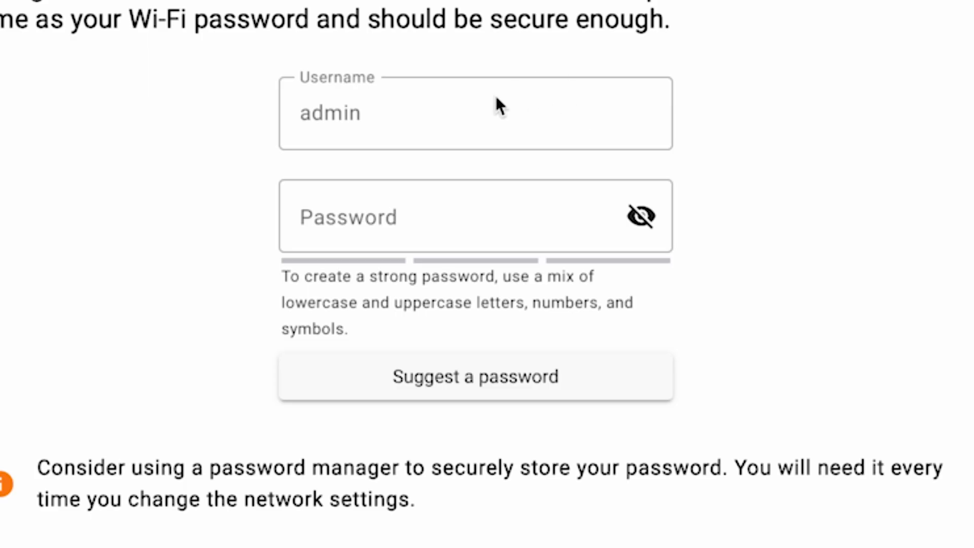
Enter a new admin password, reveal it, append extra digits until accepted, and continue
click(337, 225)
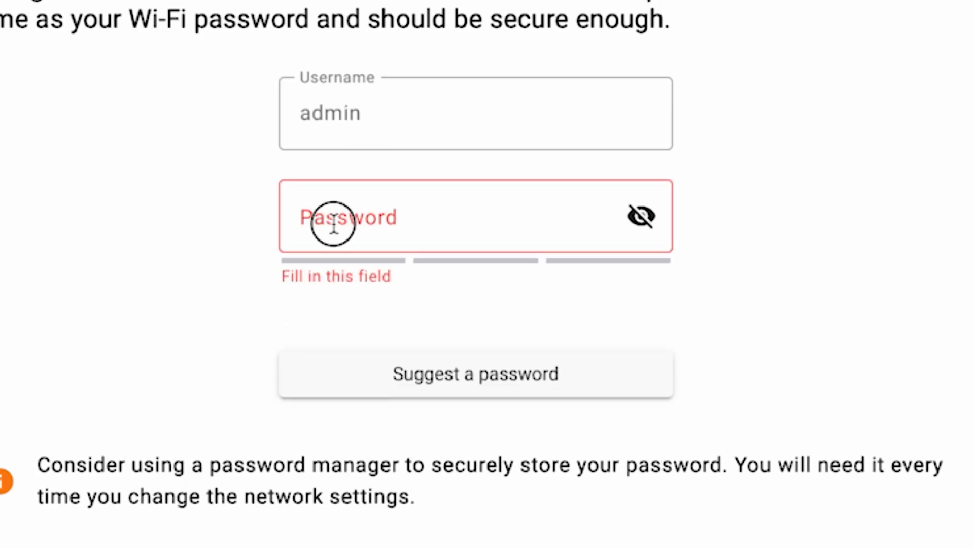
text(•••••)
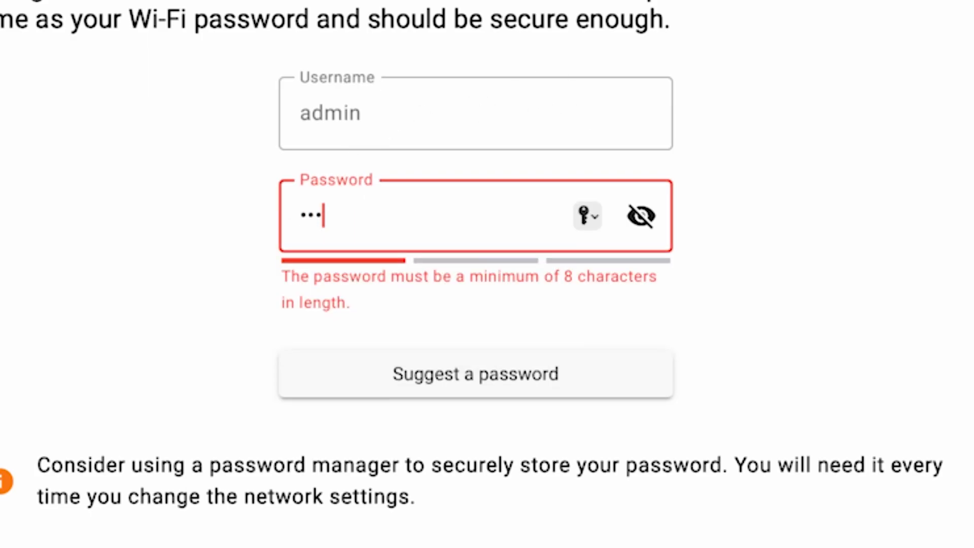
text(•••)
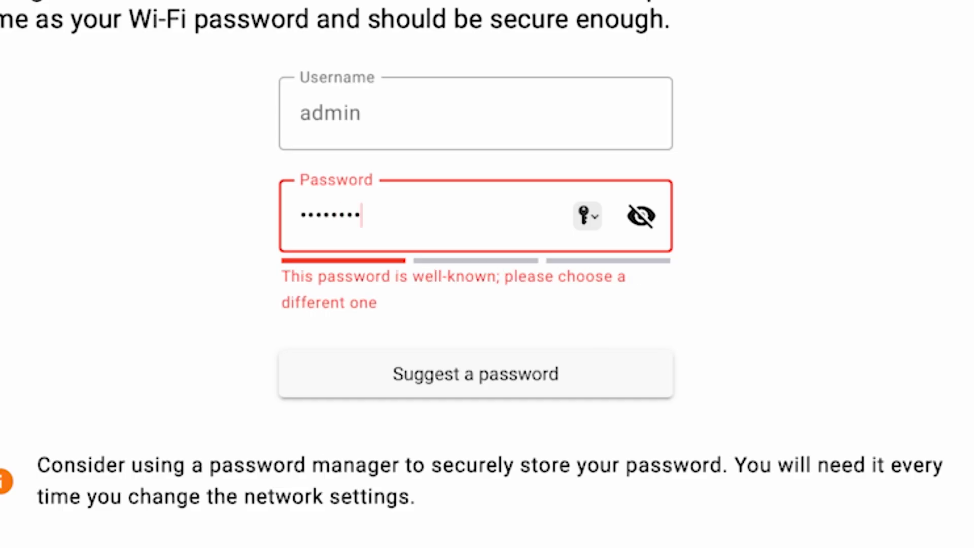
click(642, 216)
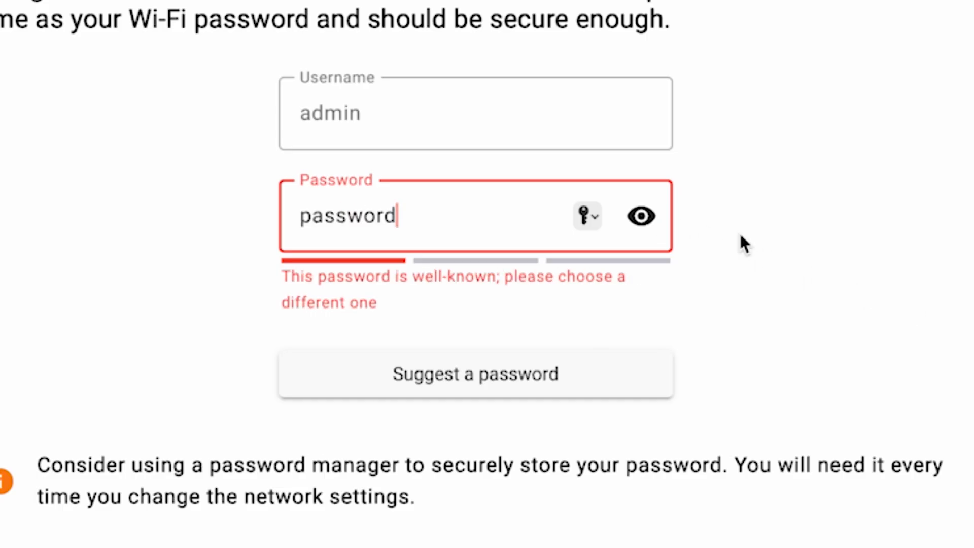
text(123456)
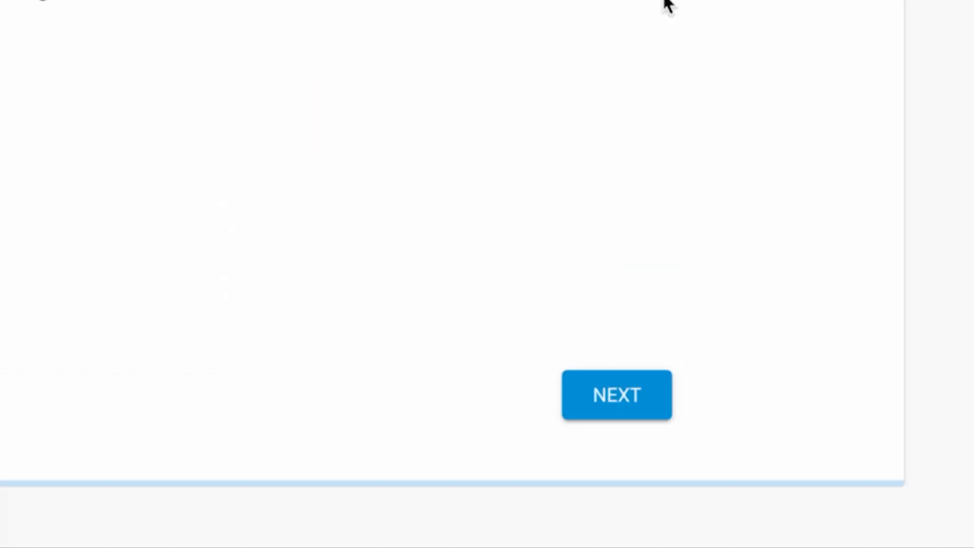
click(637, 400)
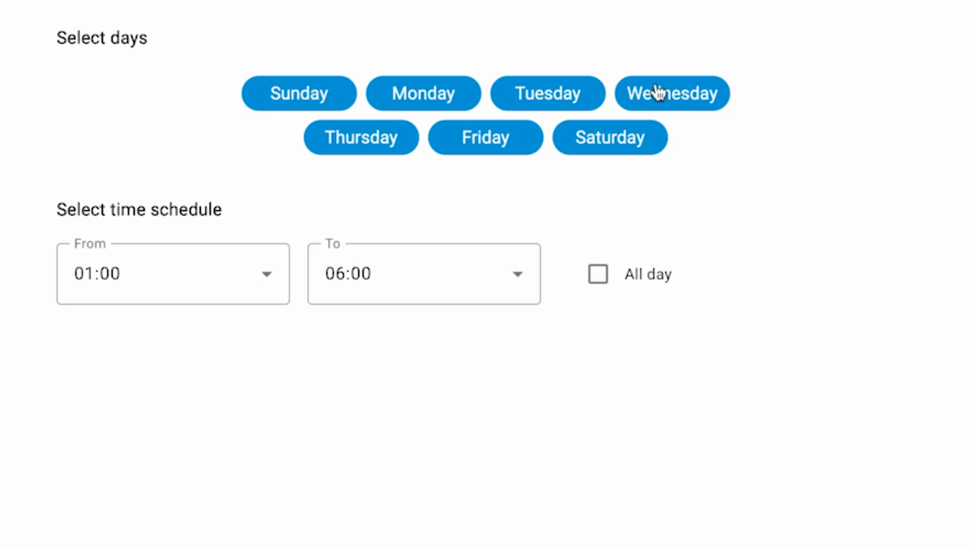
Leave only Monday selected and set the update window to 03:00–06:00
click(332, 97)
click(350, 140)
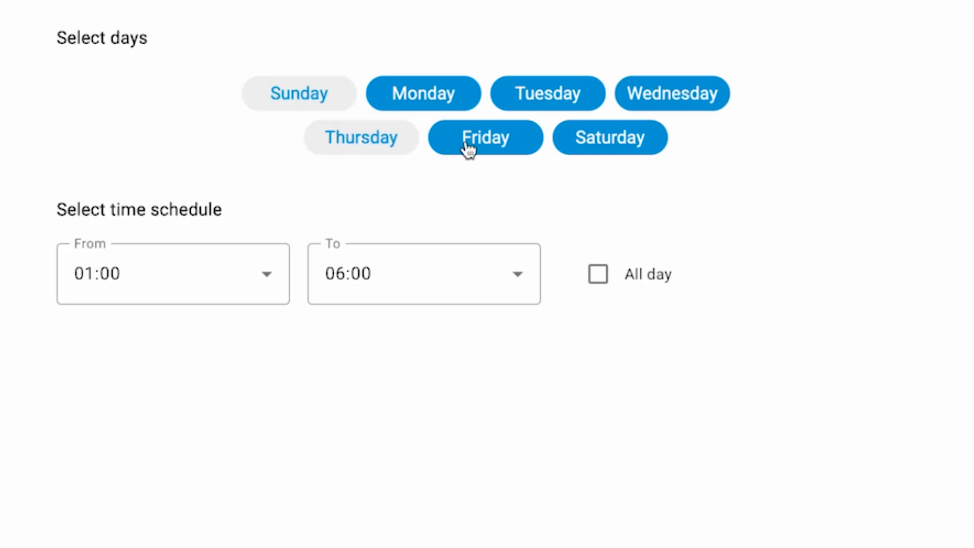
click(456, 147)
click(557, 86)
click(604, 144)
click(670, 92)
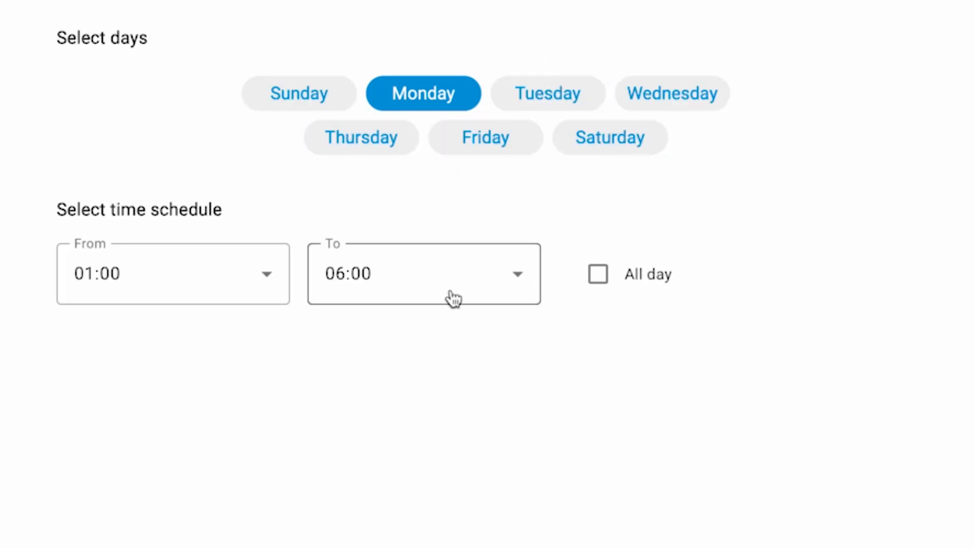
click(242, 289)
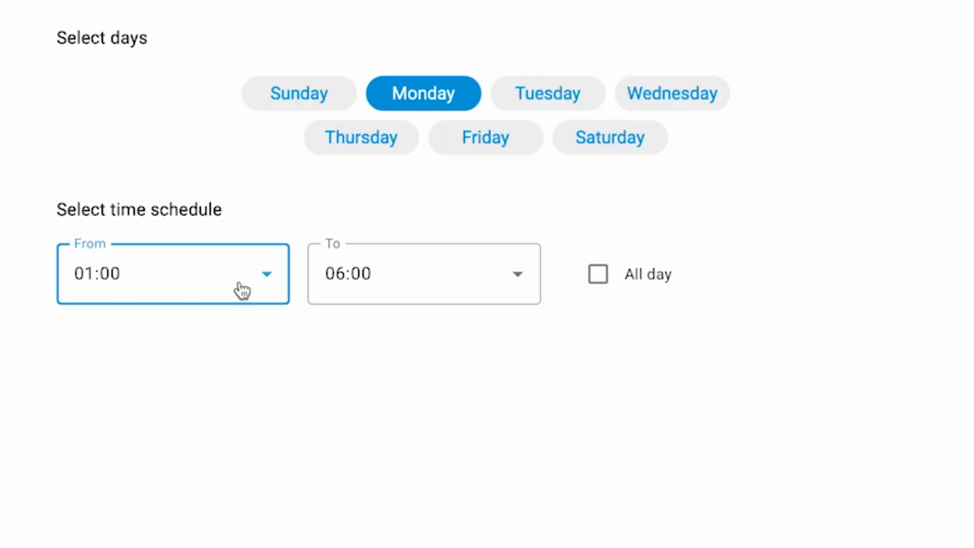
click(213, 496)
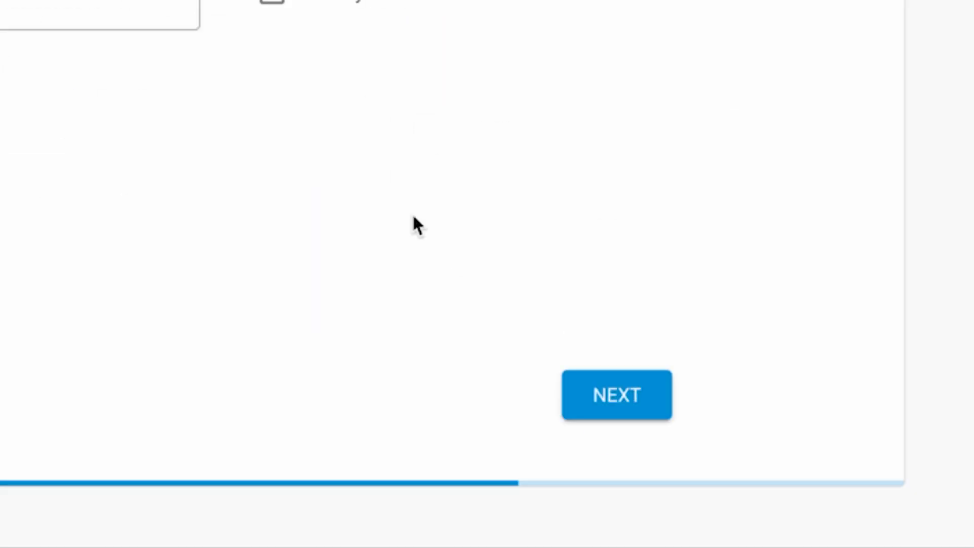
click(604, 374)
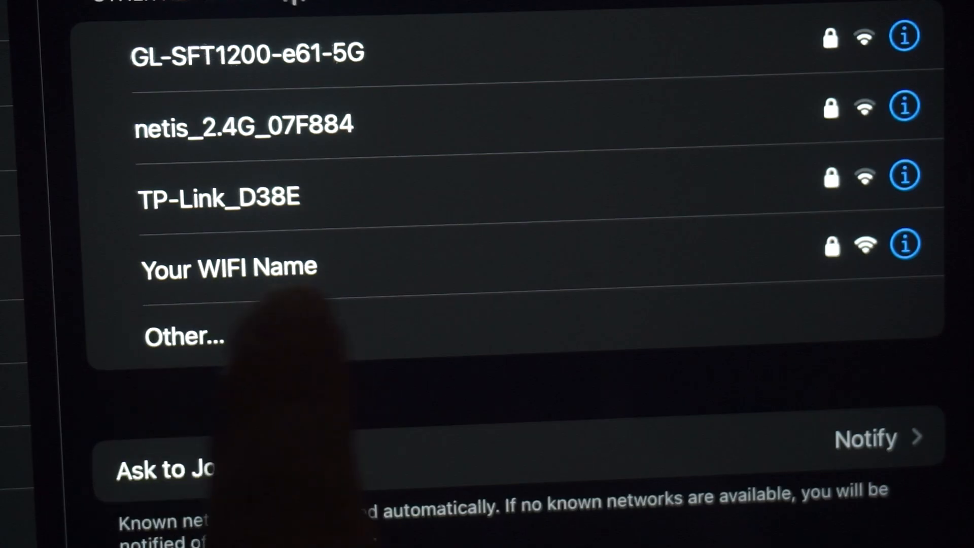
Select 'Your WIFI Name', move the Join Network window, and close it with Done
click(271, 274)
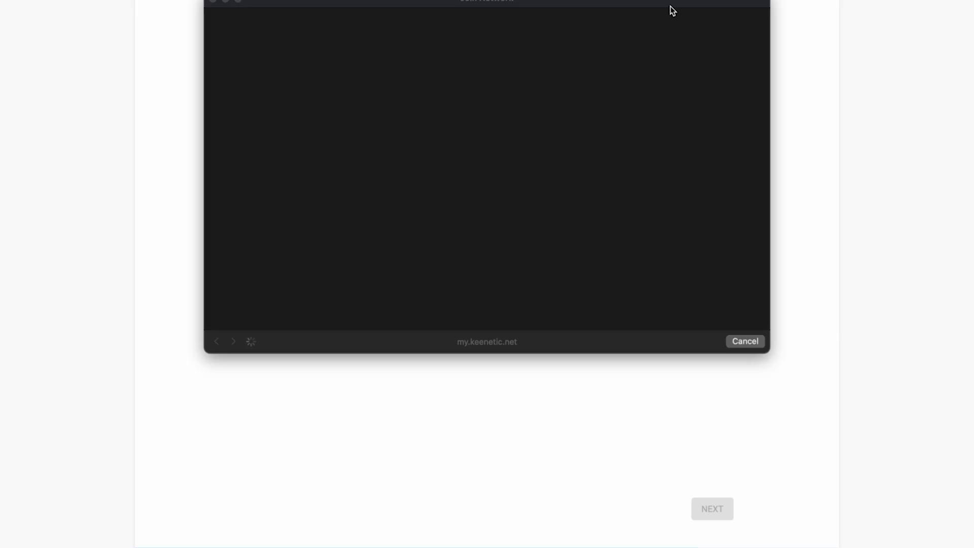
drag(671, 9, 691, 60)
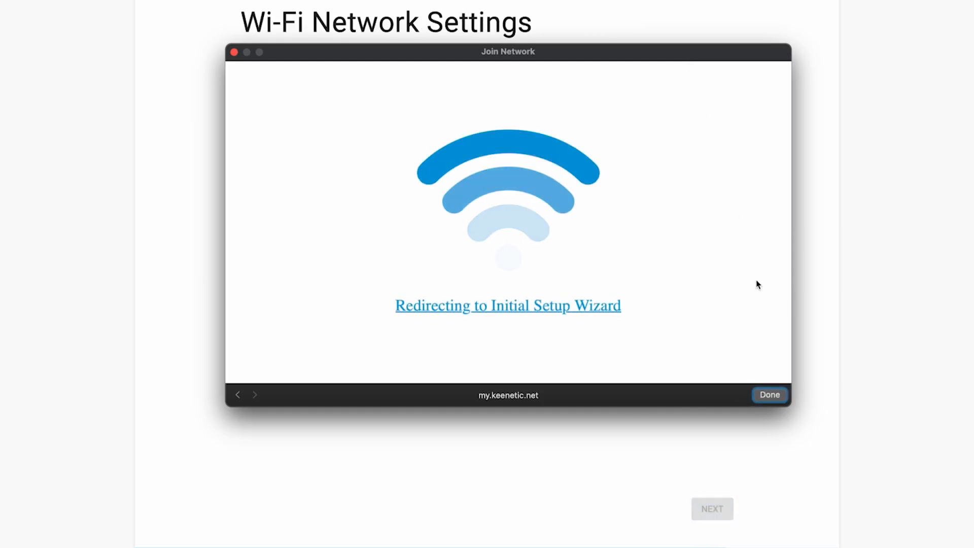
click(777, 399)
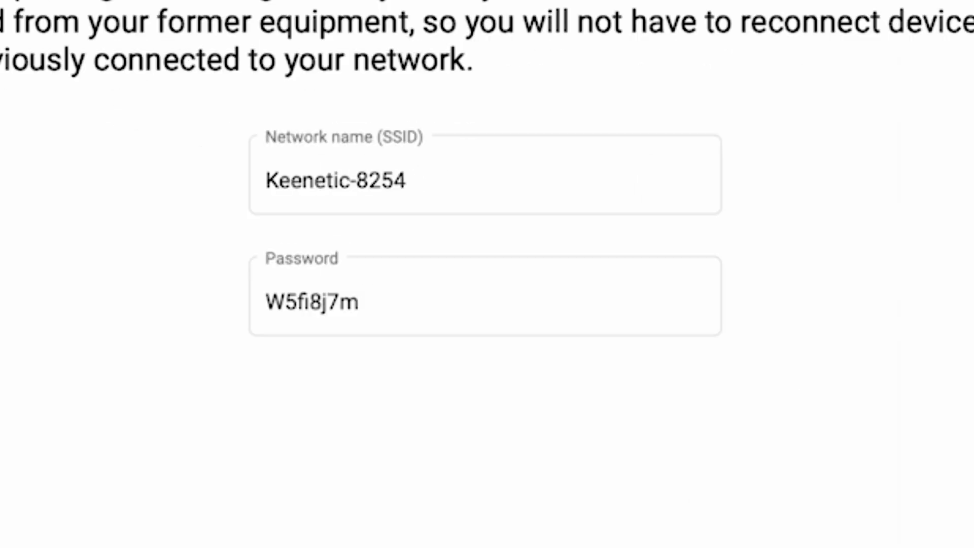
Rename the Wi-Fi network to 'Keenetic' by removing the 8254 suffix
click(452, 189)
drag(456, 198, 353, 177)
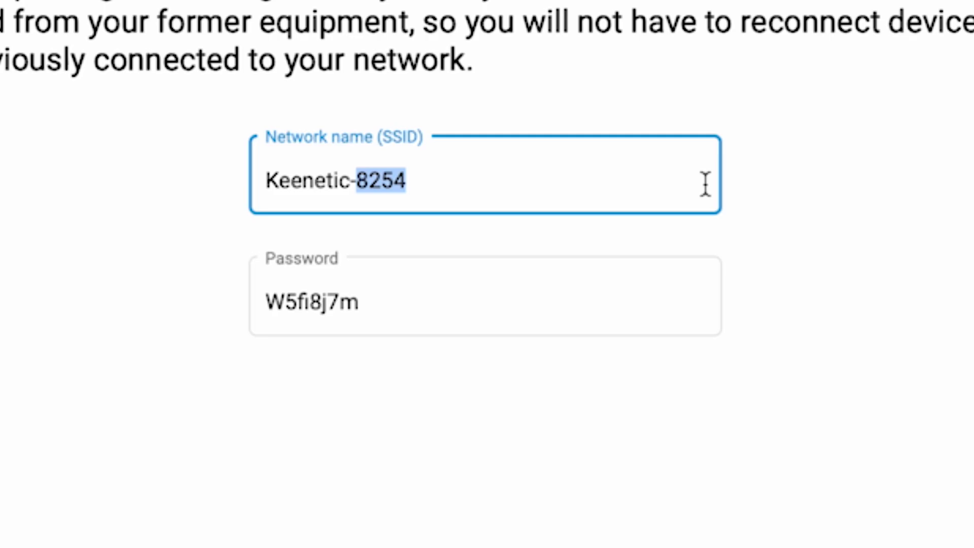
key(BackSpace)
key(BackSpace)
Replace the Wi-Fi password with a new one and submit the Wi-Fi settings
click(428, 307)
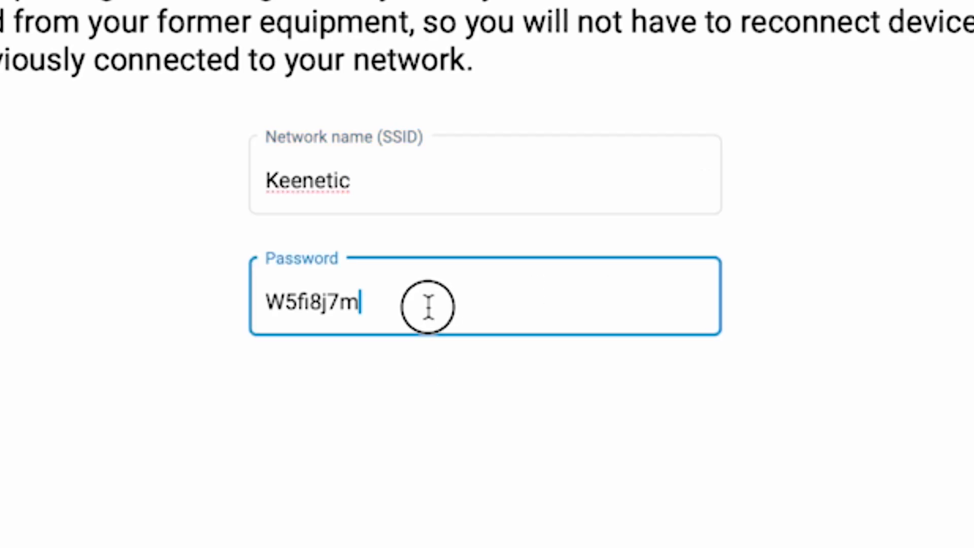
drag(429, 307, 94, 297)
text(123456789)
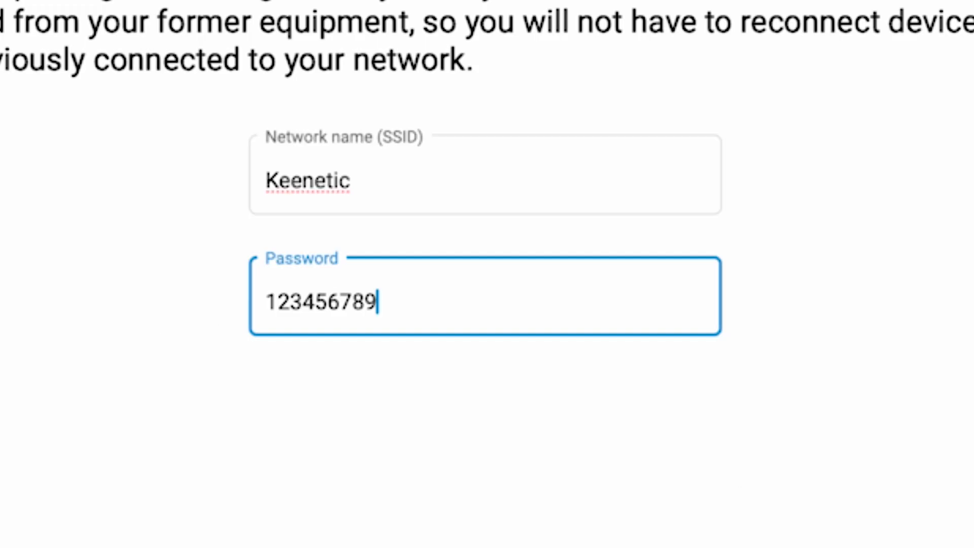
click(711, 289)
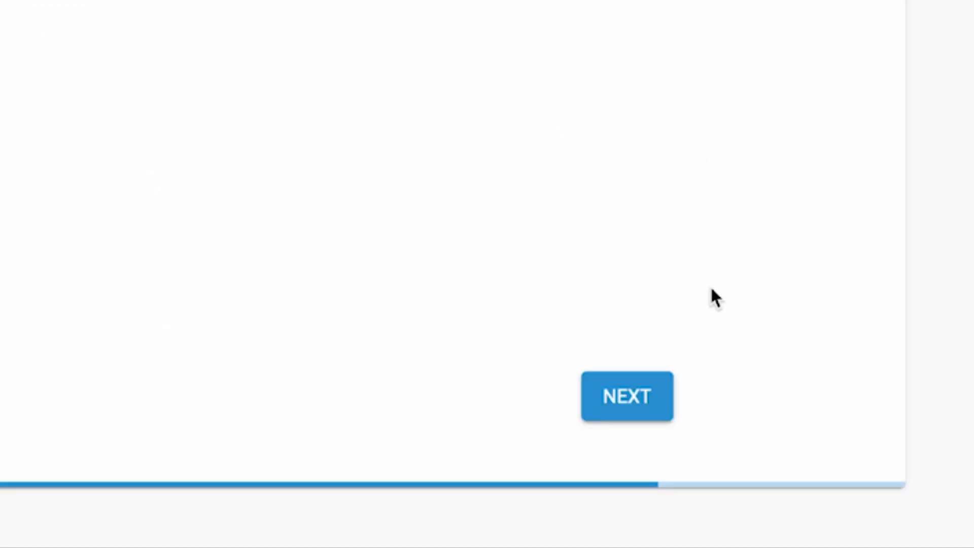
click(612, 399)
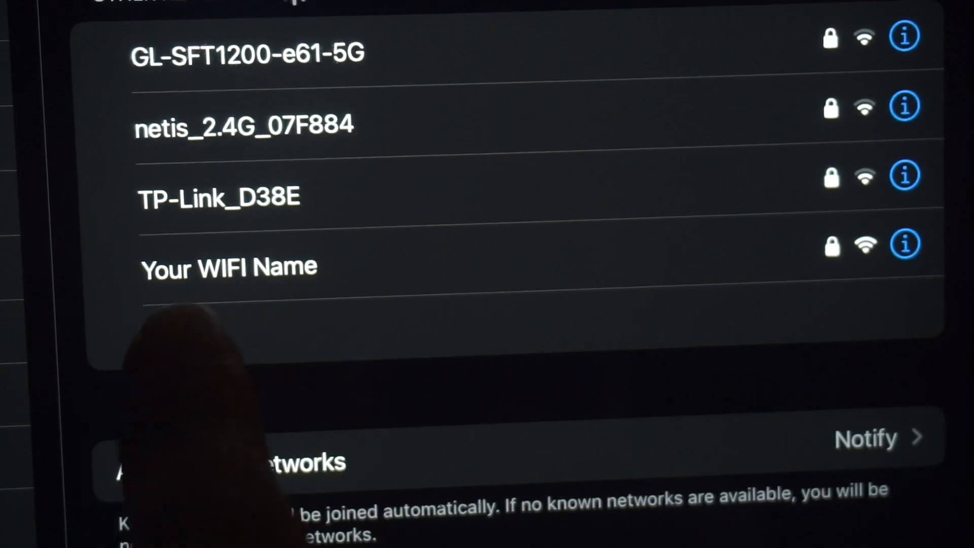
Select 'Your WIFI Name' in the tablet's Wi-Fi list, then dismiss the join window to return to the wizard
click(284, 269)
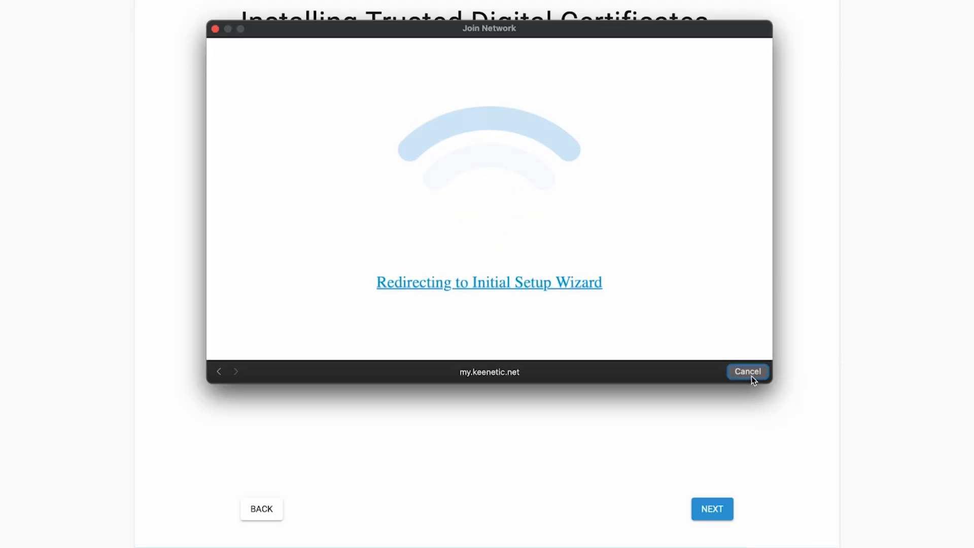
click(750, 372)
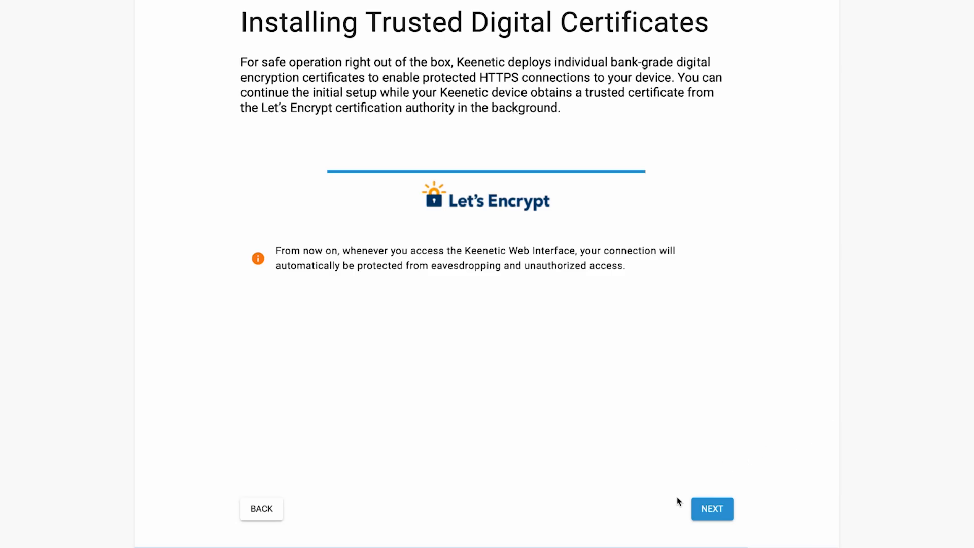
Continue past the certificates page, choose DO NOT SHARE for usage data, and continue past the credentials summary
click(713, 508)
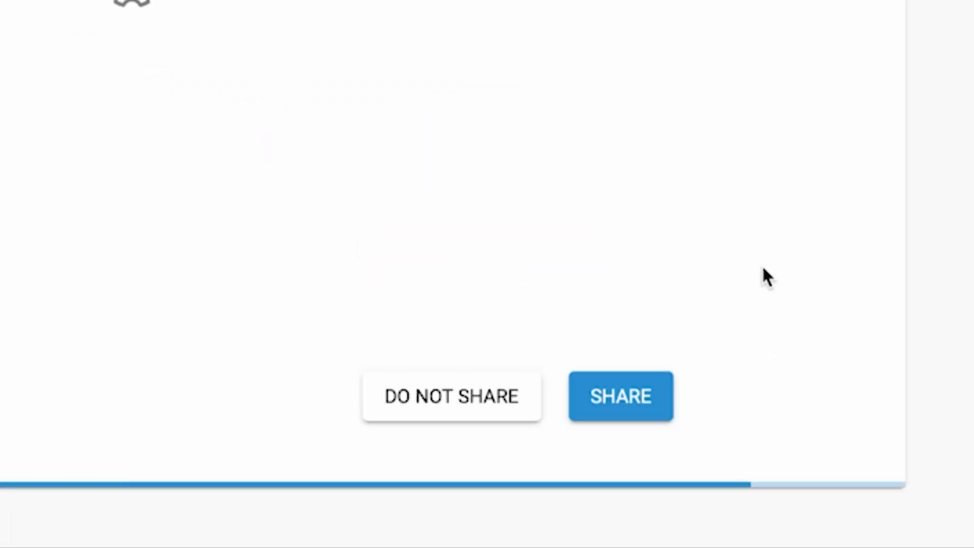
click(451, 406)
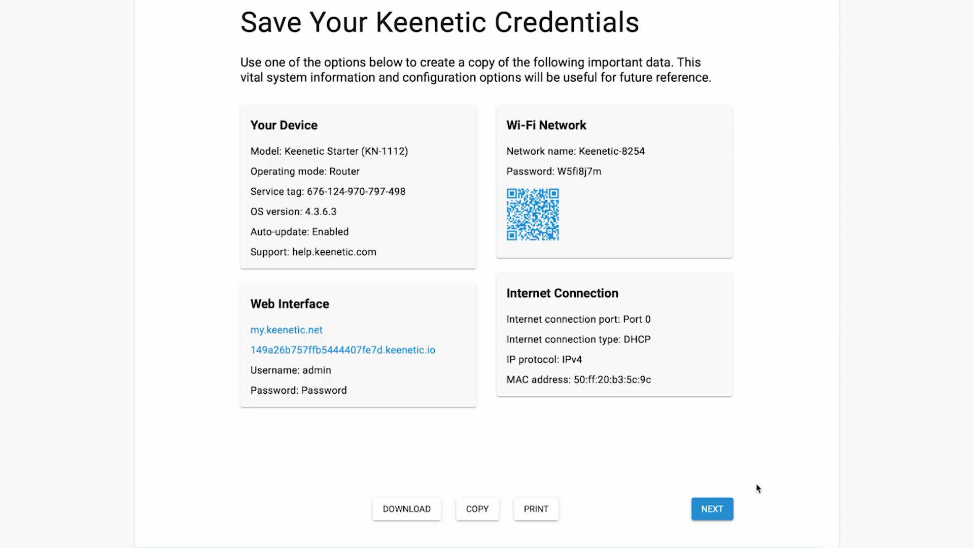
click(708, 509)
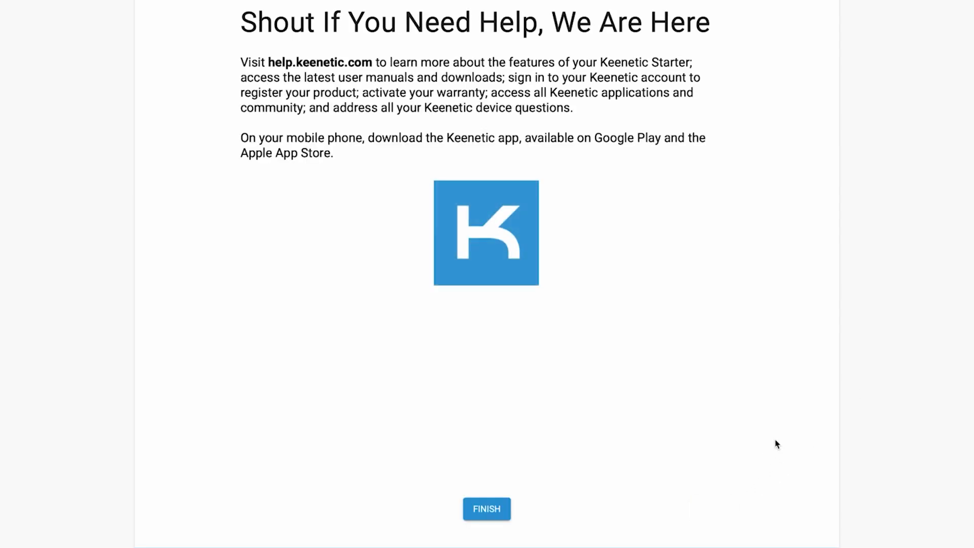
Finish the wizard, tick the Device Privacy Notice agreement, and affirm the legal documents
click(499, 509)
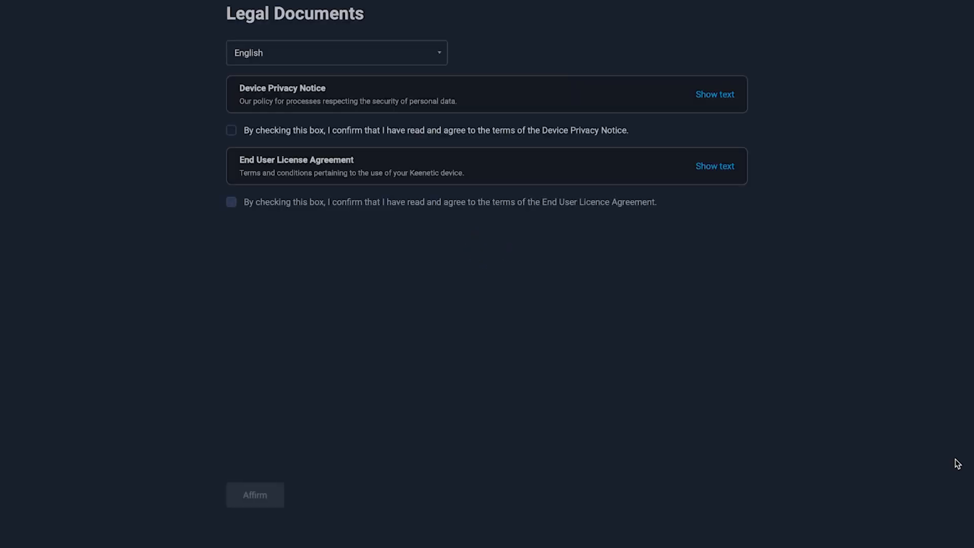
click(231, 132)
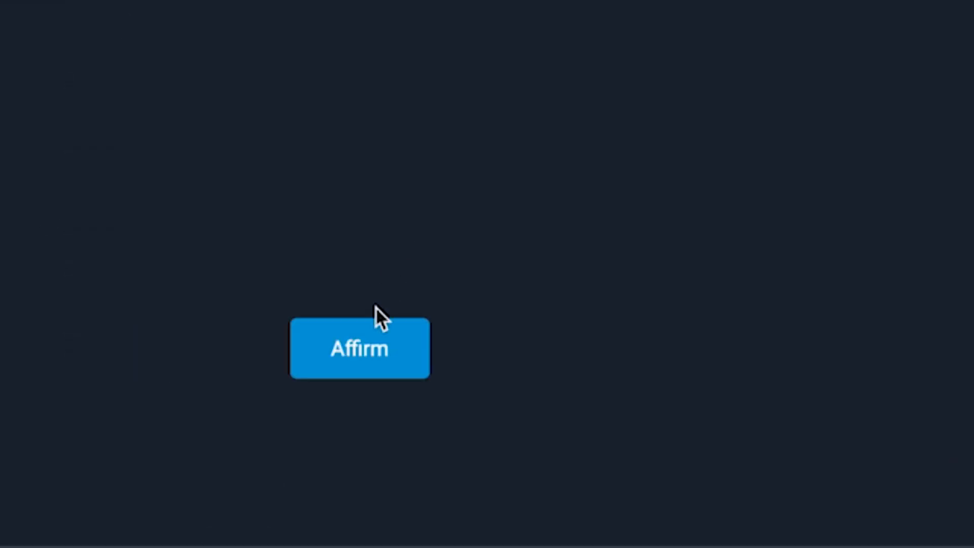
click(361, 363)
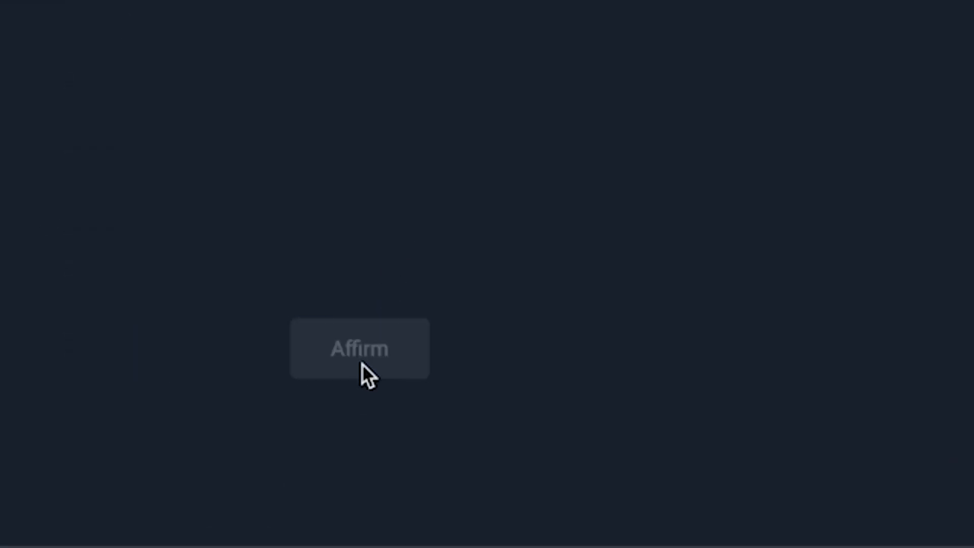